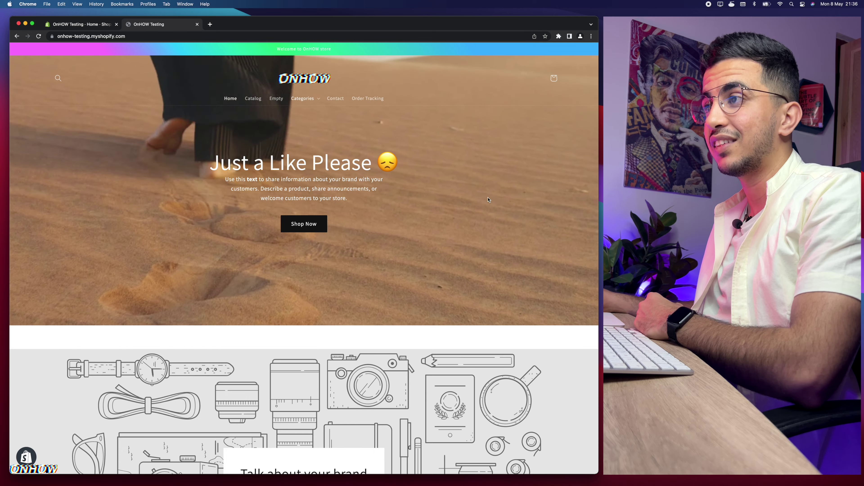
Scroll through the storefront homepage to look over its sections
scroll(488, 200, down, 15)
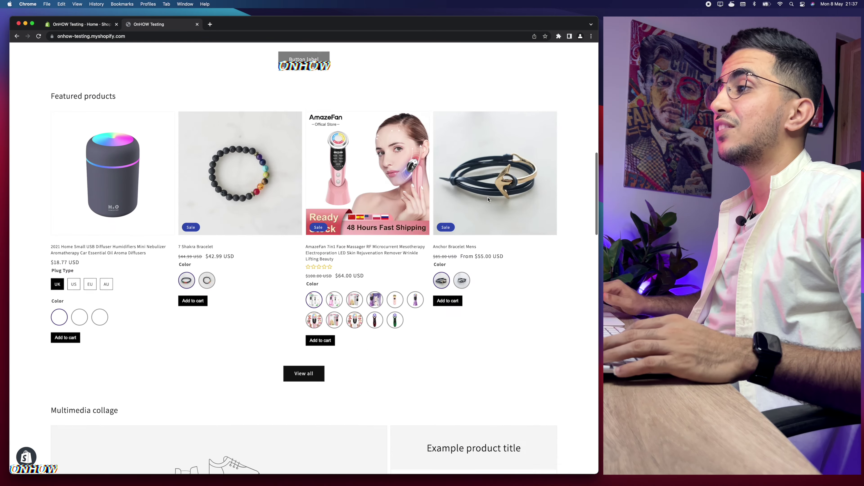
scroll(488, 200, up, 13)
scroll(487, 198, up, 1)
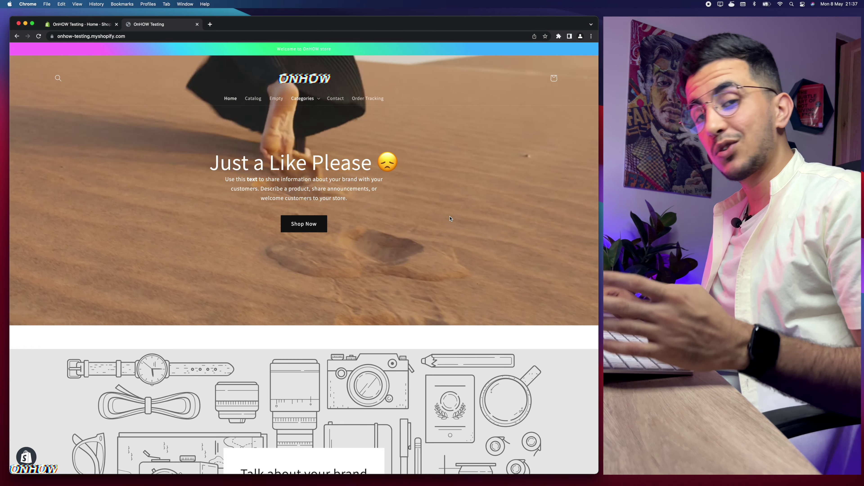
scroll(257, 202, down, 2)
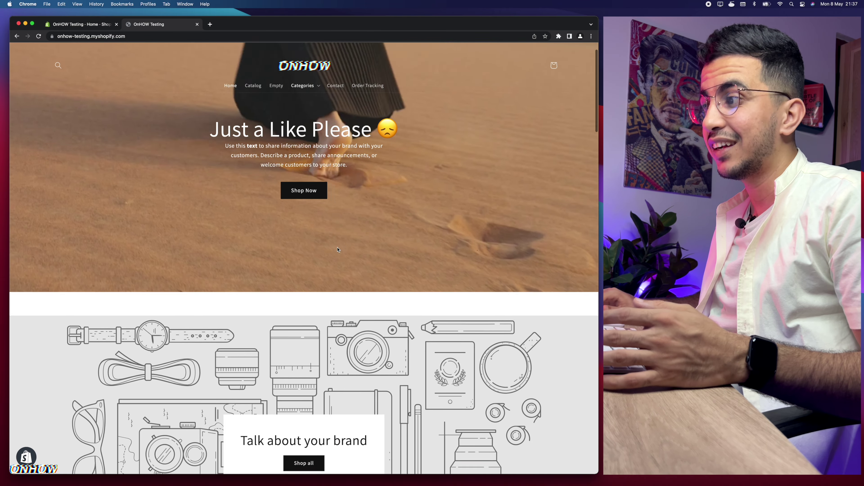
scroll(341, 154, up, 2)
scroll(396, 85, up, 3)
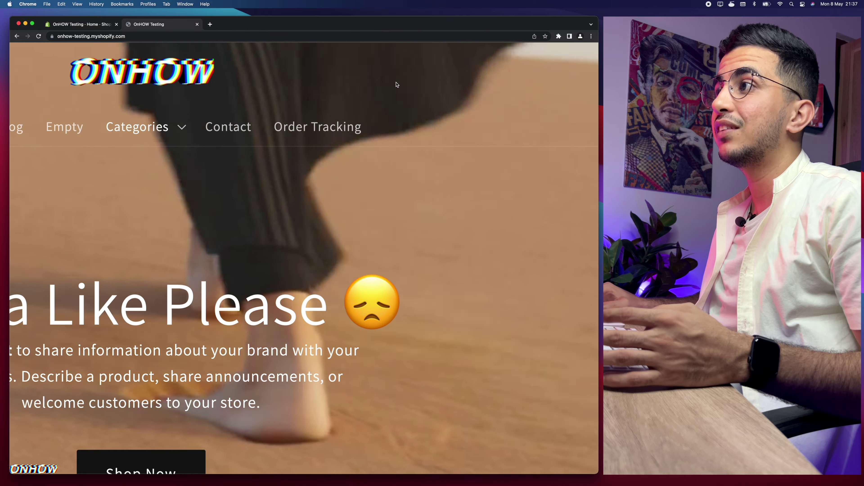
scroll(396, 84, down, 3)
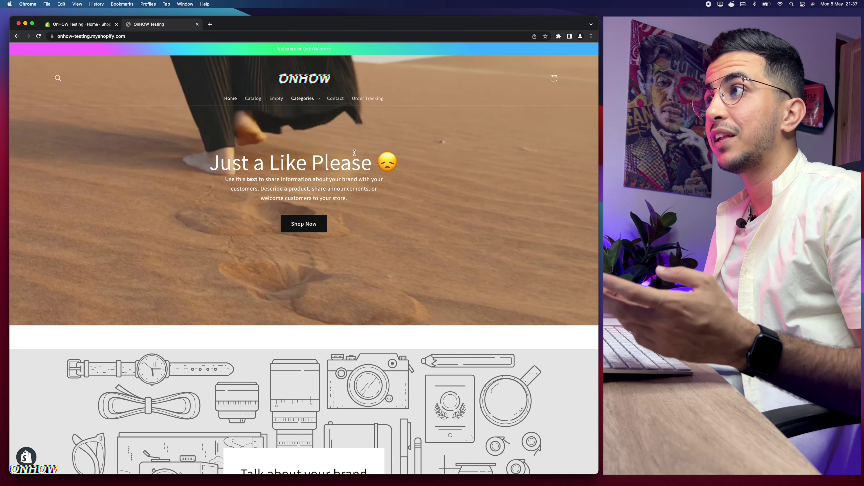
scroll(357, 80, up, 5)
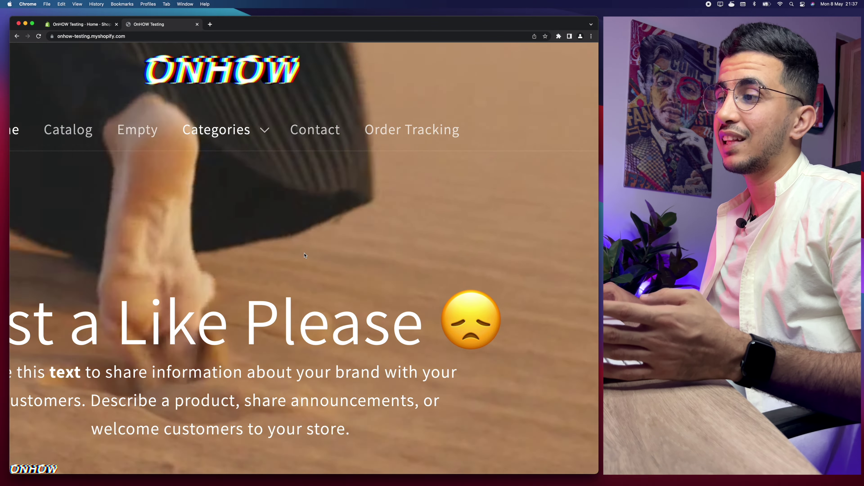
scroll(305, 255, down, 5)
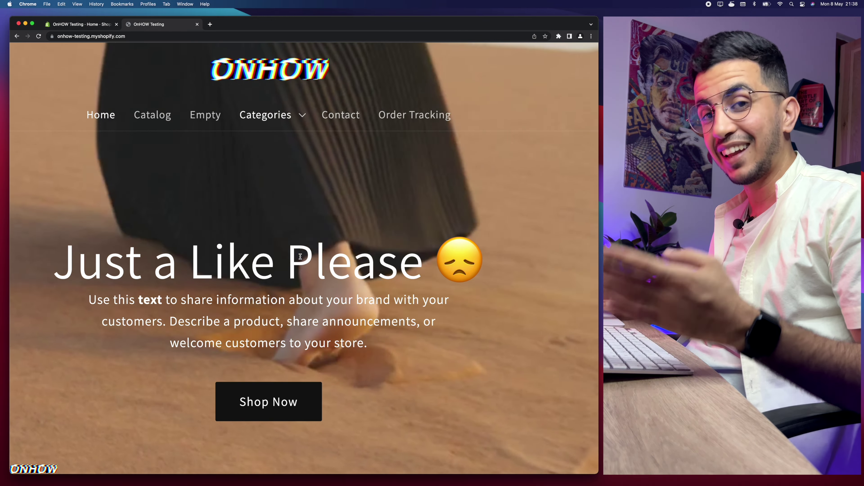
scroll(300, 256, down, 5)
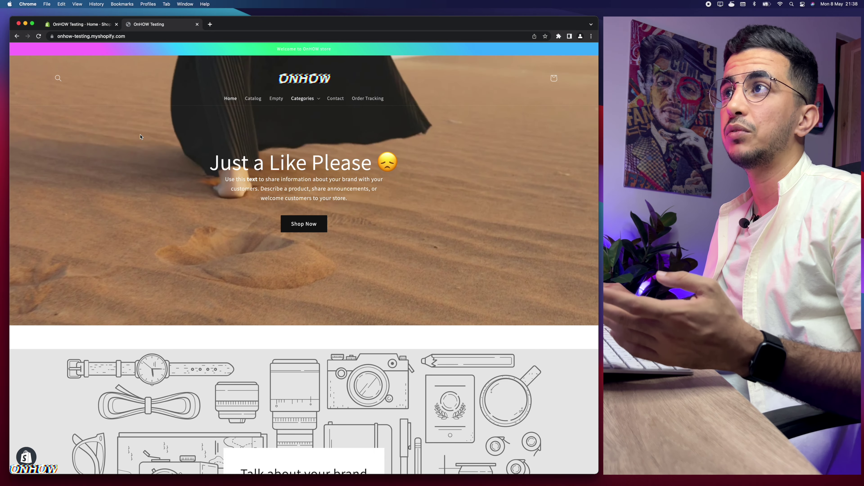
Open the AmazeFan 7in1 Face Massager product from the Featured products section
key(ctrl+shift+Tab)
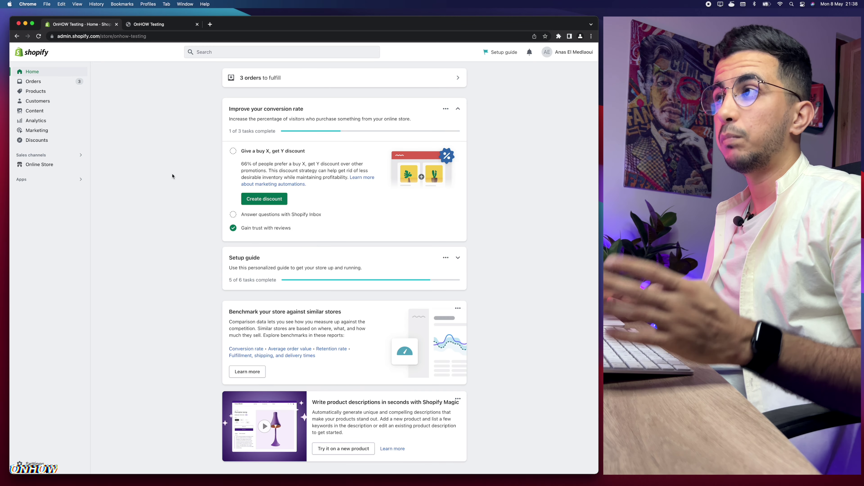
click(161, 23)
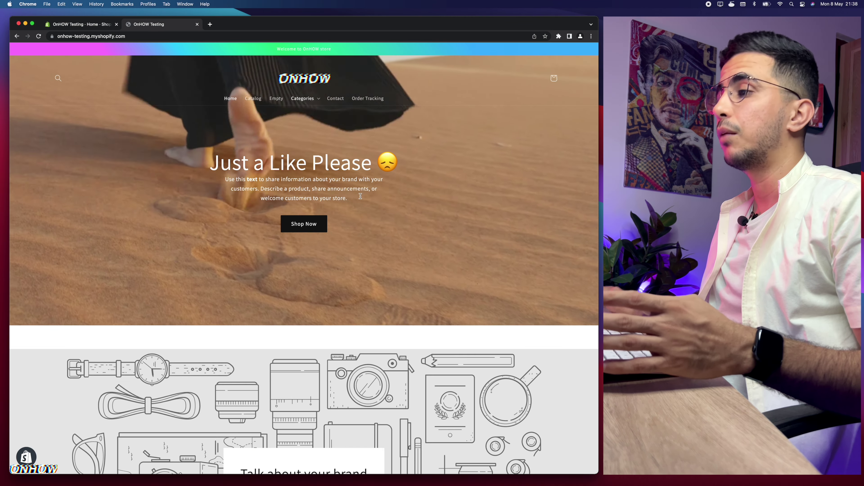
scroll(409, 317, down, 10)
scroll(409, 316, down, 2)
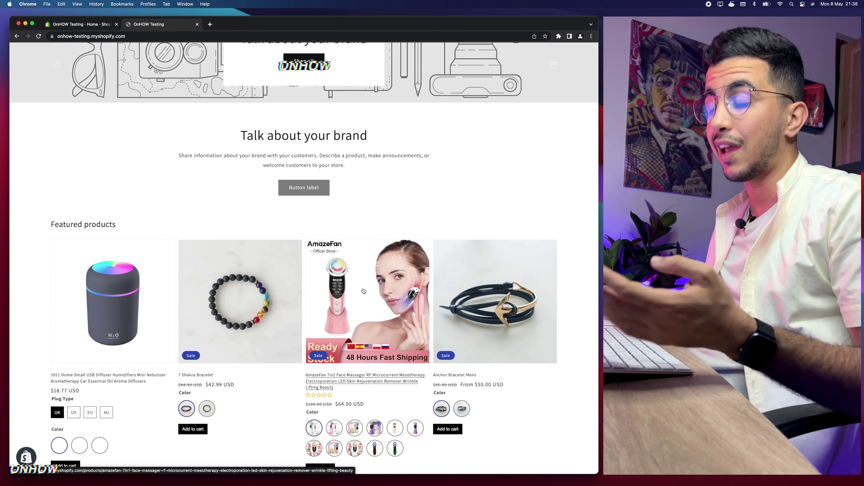
scroll(364, 291, down, 3)
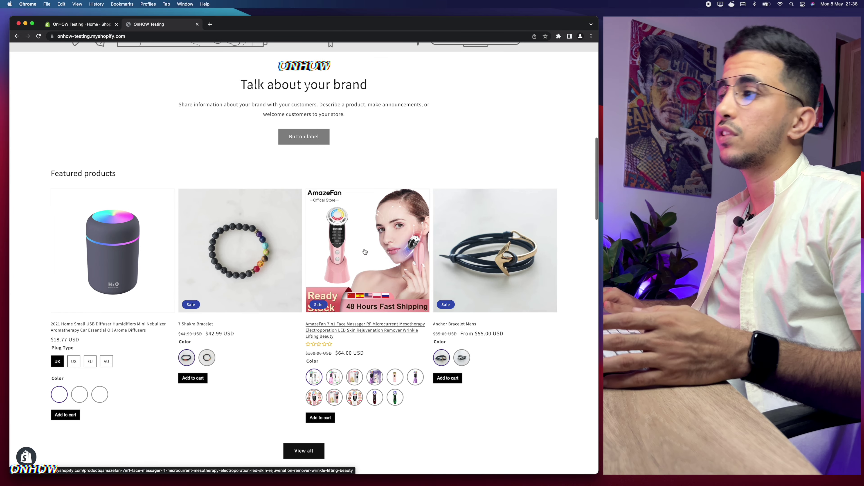
click(364, 252)
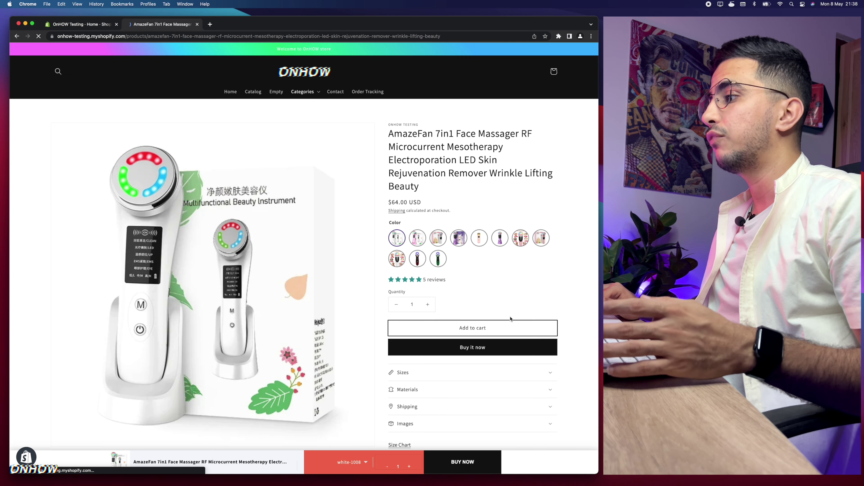
Inspect the AmazeFan product's Add to cart button, then return to the store admin Home page
scroll(438, 272, up, 5)
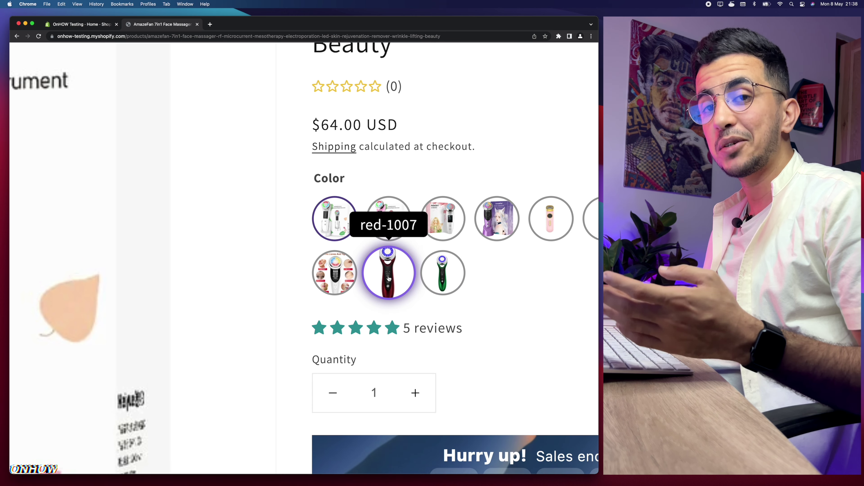
scroll(479, 284, right, 5)
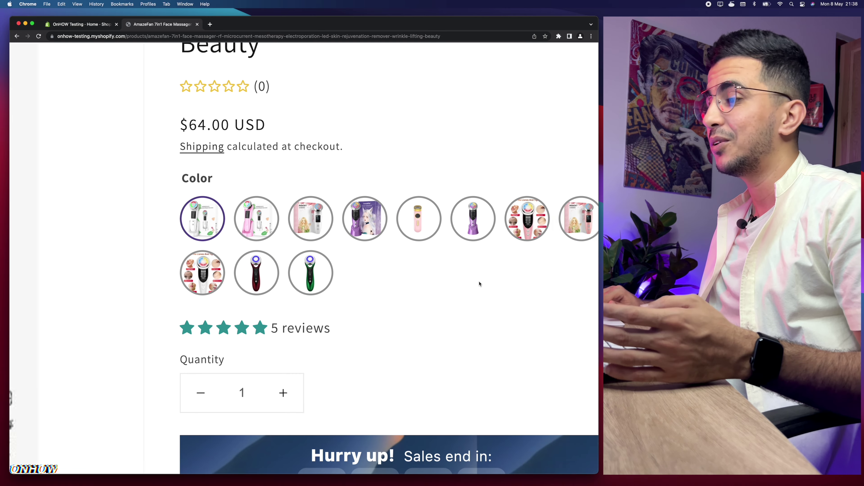
scroll(479, 283, down, 6)
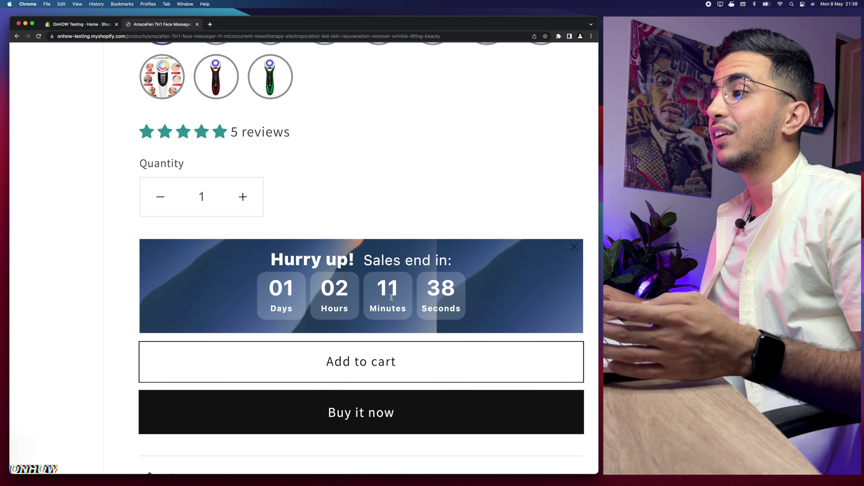
scroll(392, 297, down, 5)
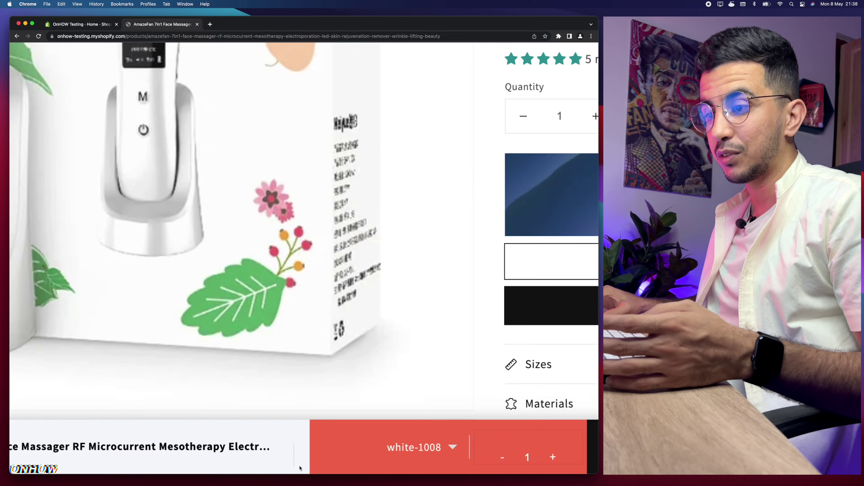
scroll(489, 253, down, 5)
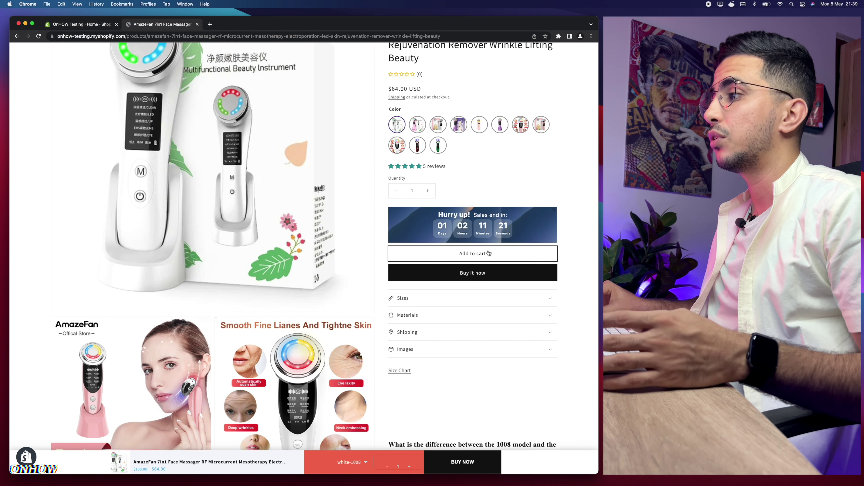
scroll(489, 253, up, 5)
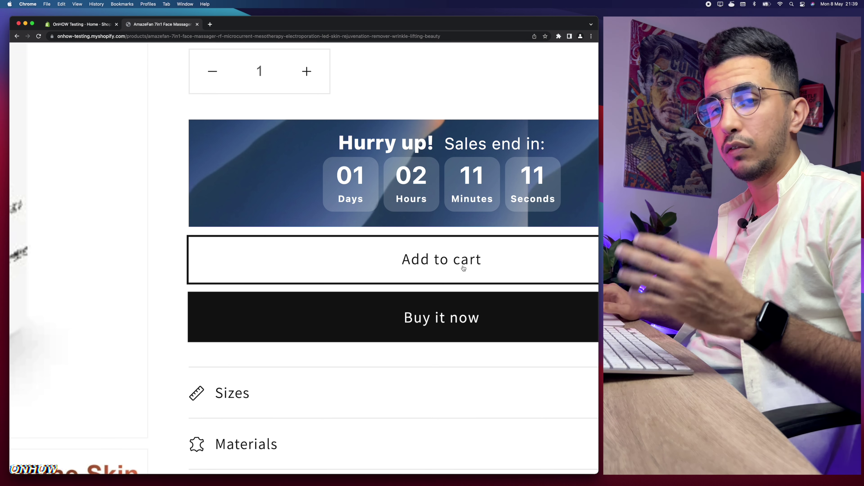
key(super+0)
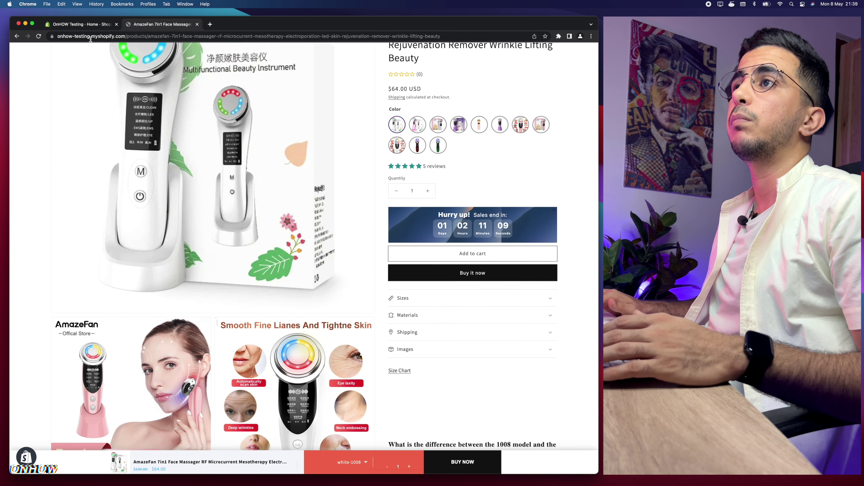
click(81, 26)
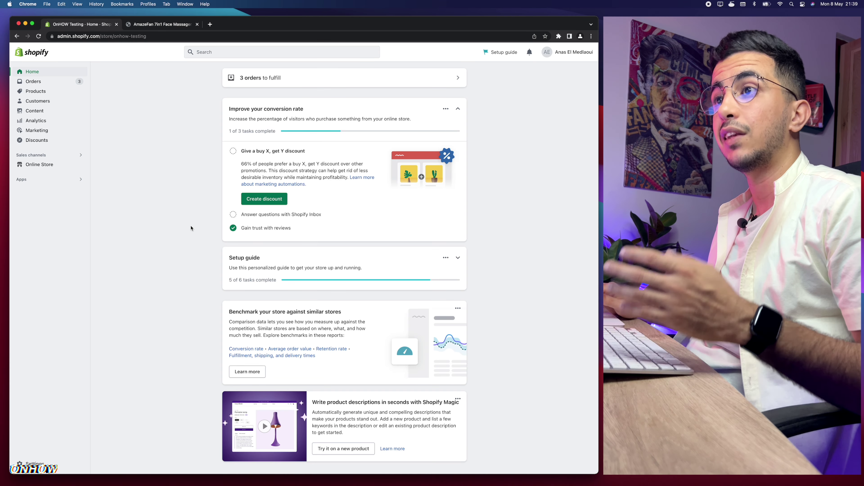
From Online Store themes, choose Edit code for the current Dawn theme
click(33, 164)
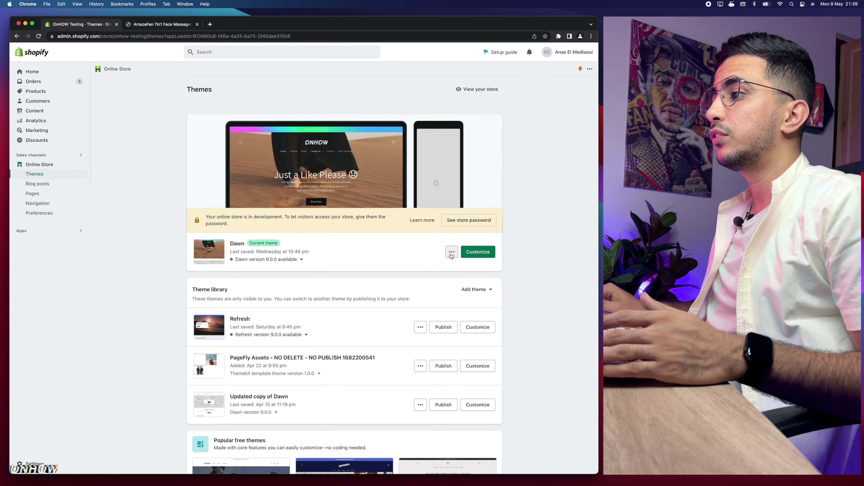
scroll(451, 253, up, 5)
click(454, 250)
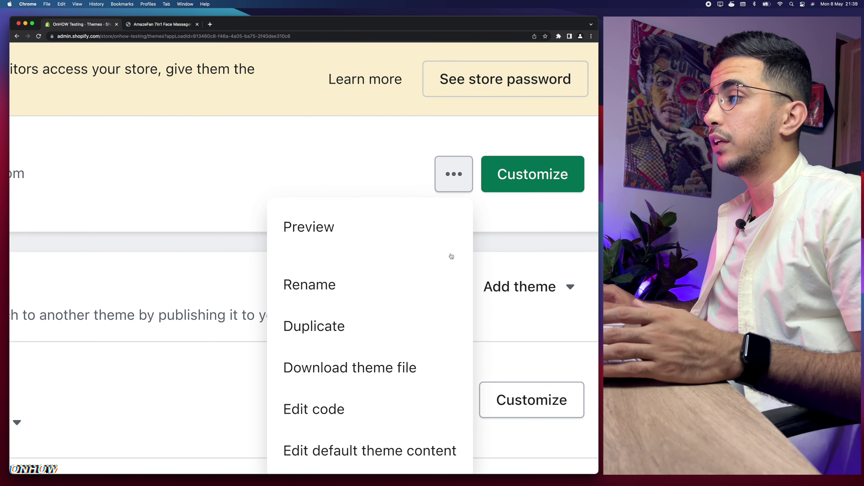
scroll(452, 259, down, 5)
scroll(422, 330, up, 5)
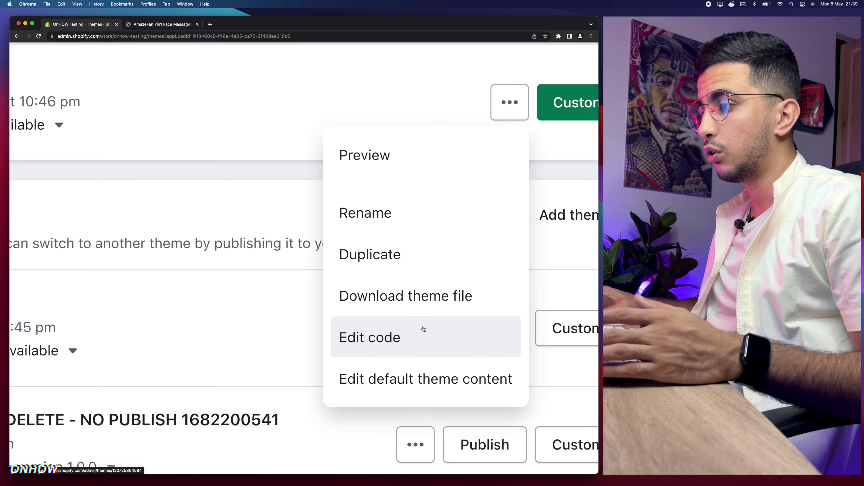
click(422, 330)
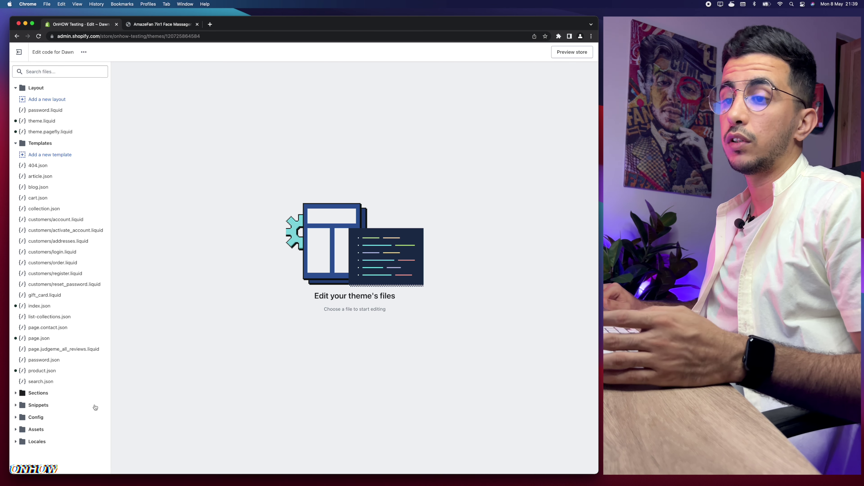
Expand the Locales folder in the Dawn code editor and open en.default.json
scroll(27, 445, up, 5)
scroll(28, 447, up, 3)
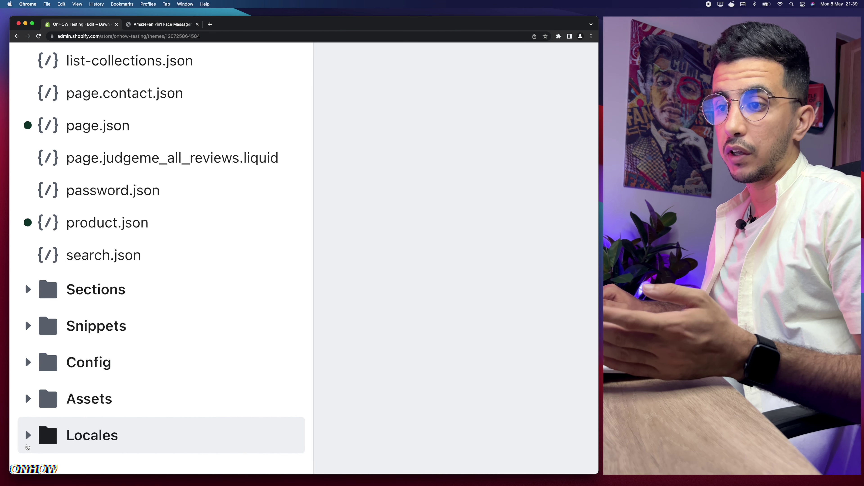
scroll(100, 418, down, 1)
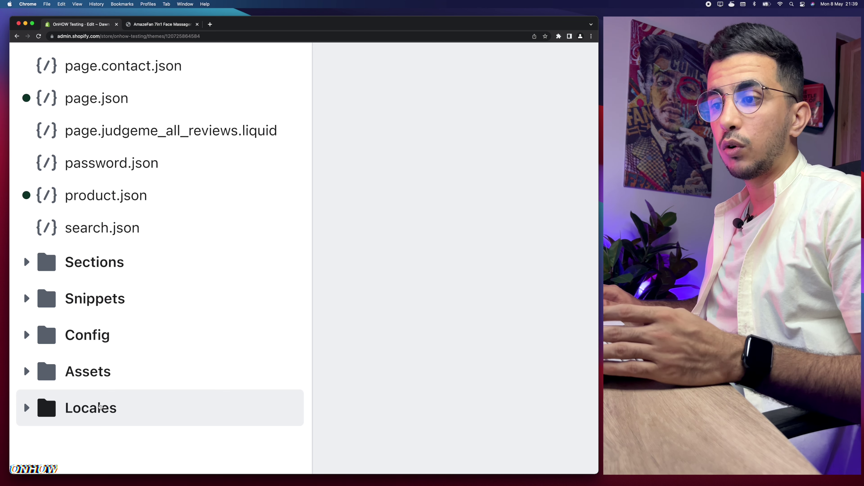
click(100, 406)
scroll(79, 404, down, 5)
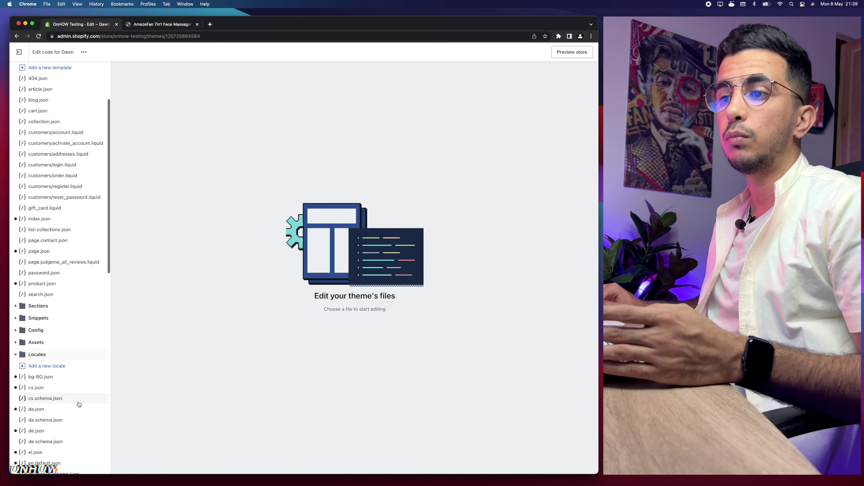
scroll(79, 404, down, 5)
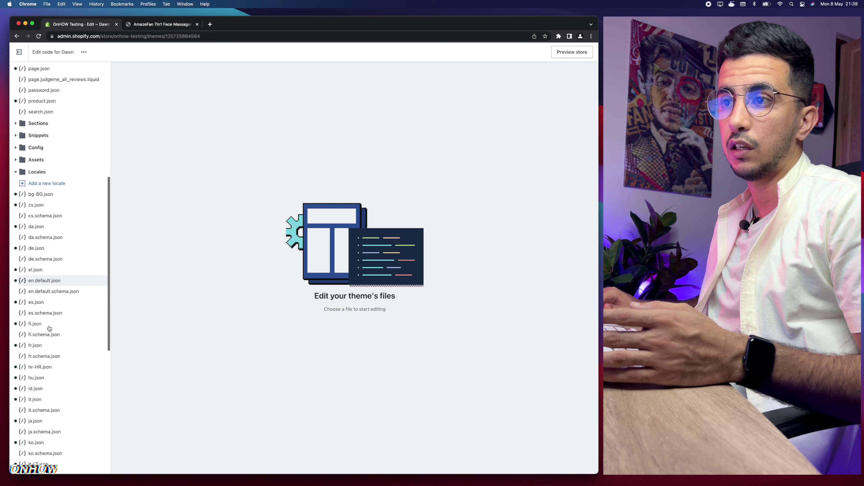
scroll(49, 328, up, 2)
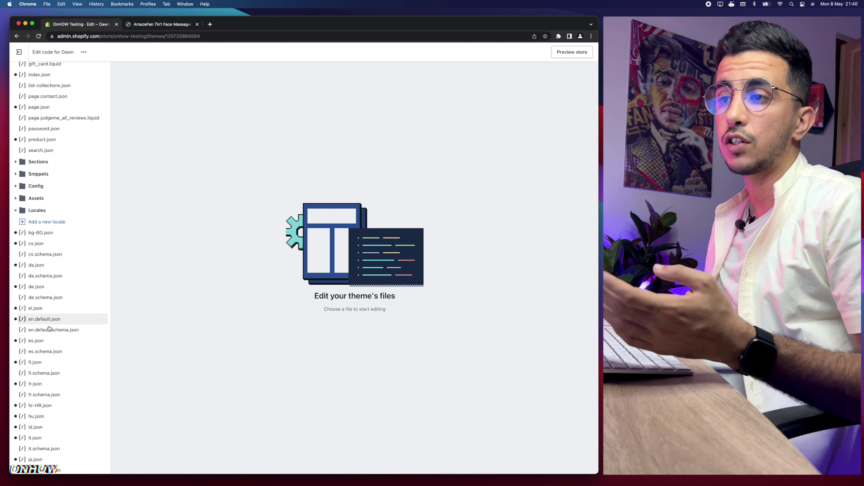
scroll(49, 328, up, 5)
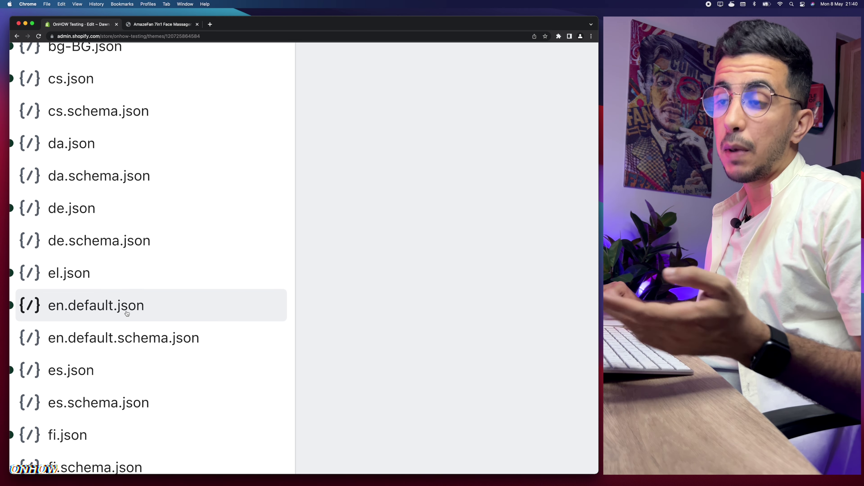
scroll(126, 313, down, 2)
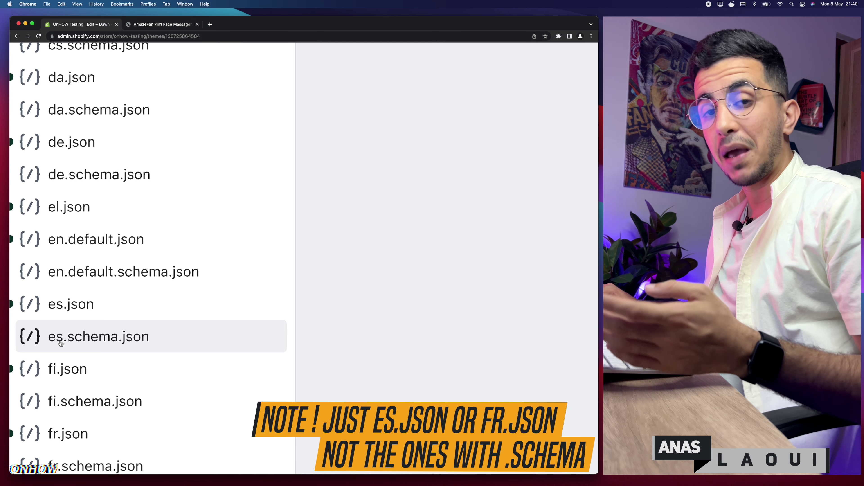
scroll(60, 344, down, 3)
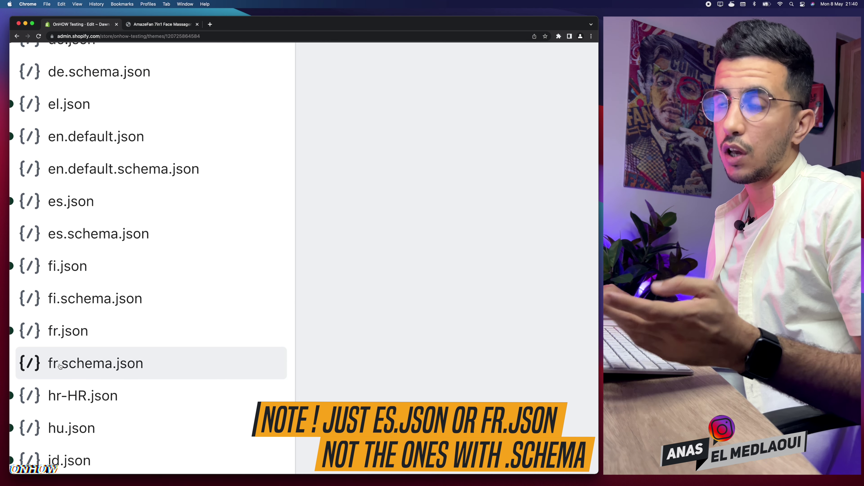
scroll(61, 361, up, 5)
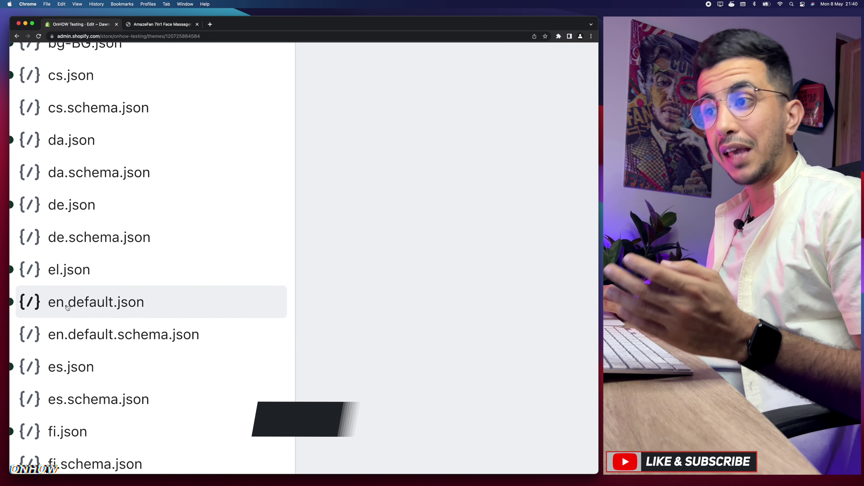
click(97, 306)
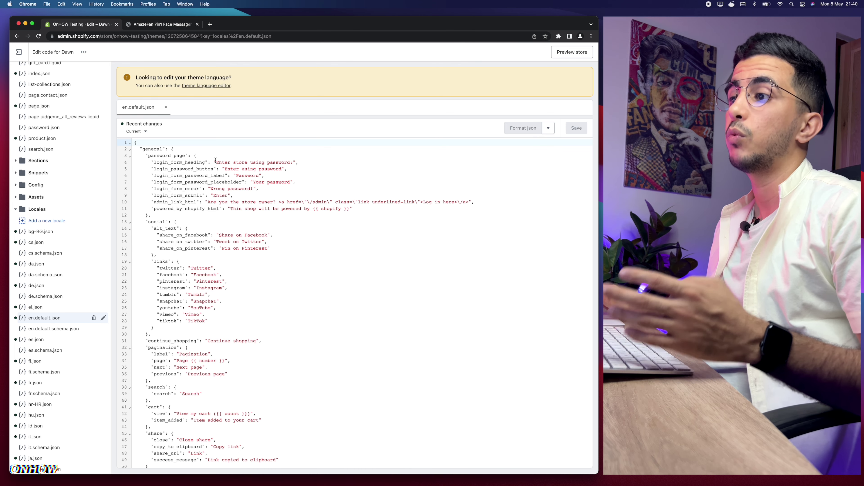
Scroll en.default.json down to the products section and start a find-in-page search
scroll(303, 236, down, 10)
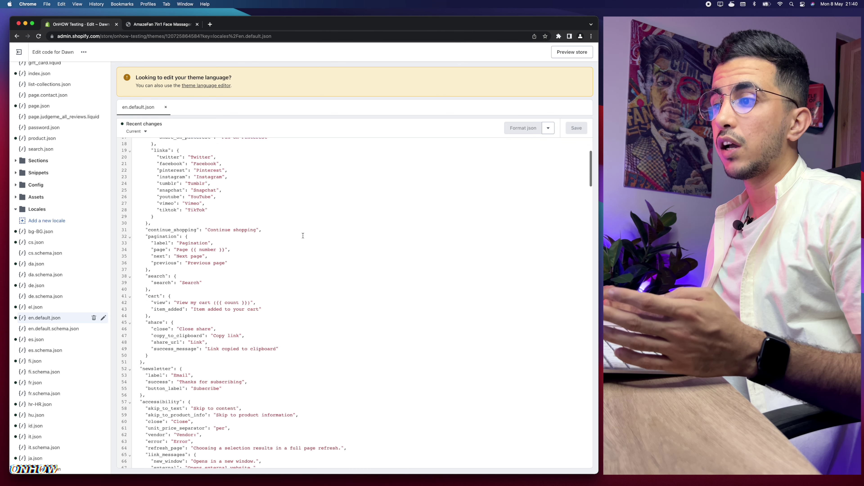
scroll(303, 235, down, 8)
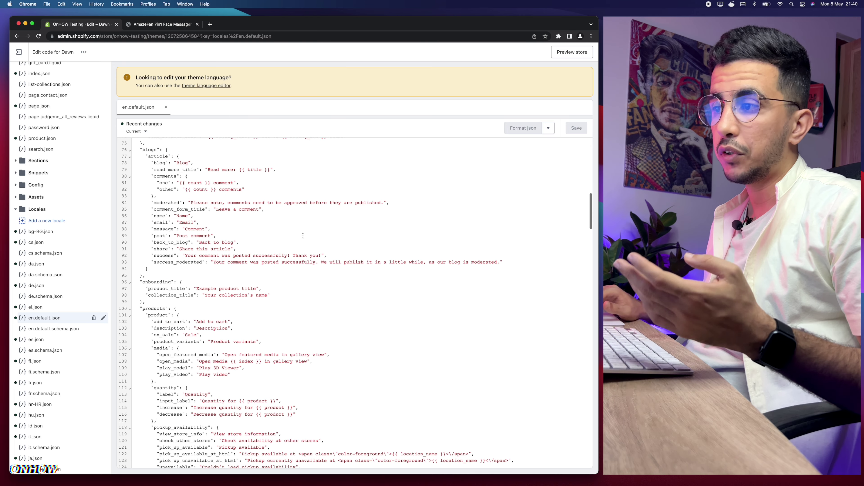
scroll(303, 236, down, 1)
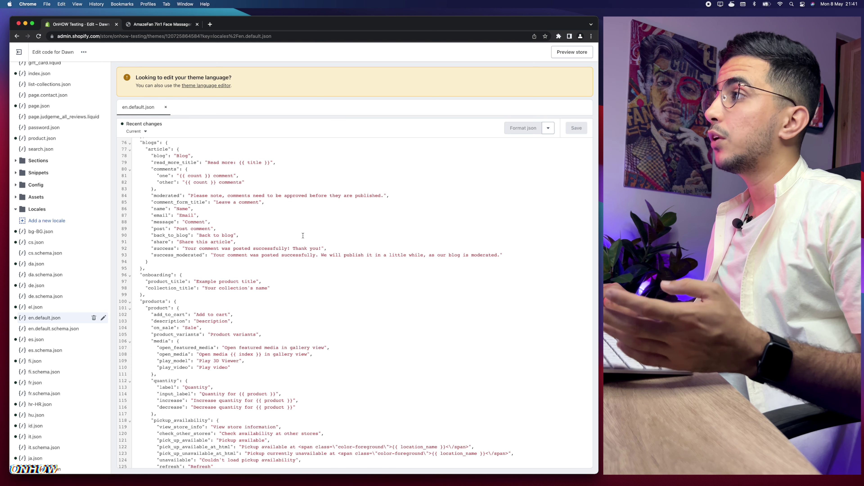
key(super+f)
Search for 'add', then select the products add_to_cart value "Add to cart" on line 102
text(add)
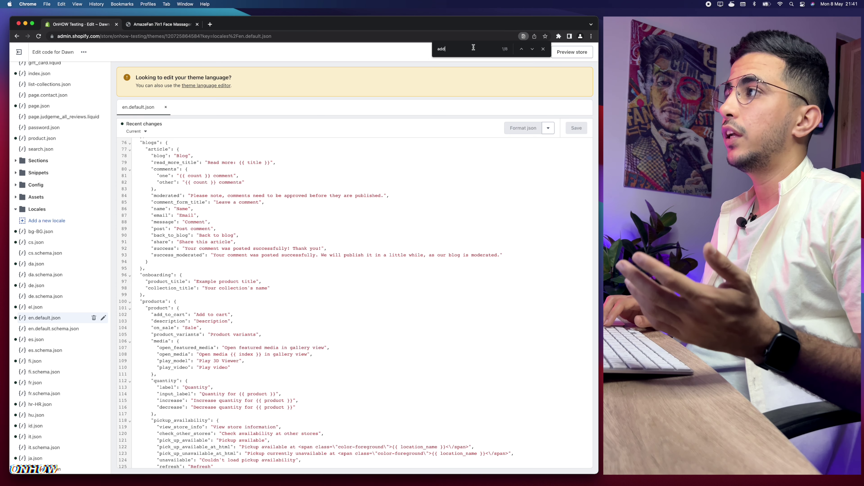
scroll(208, 316, up, 2)
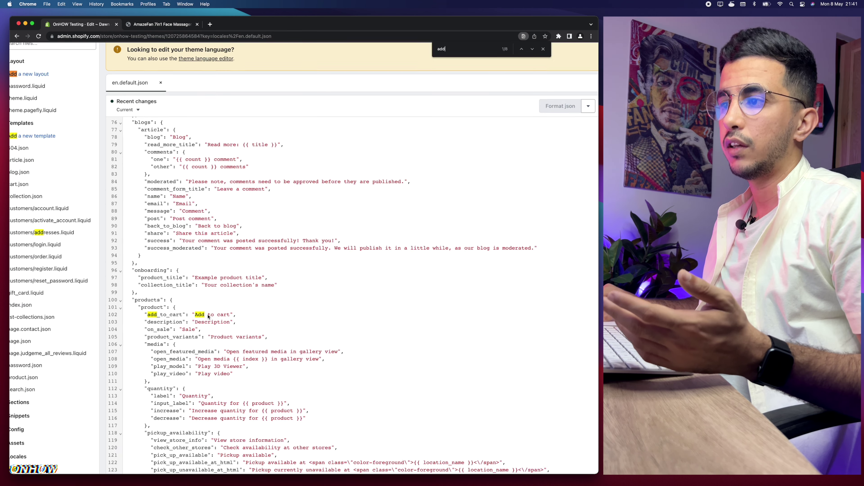
scroll(208, 316, up, 5)
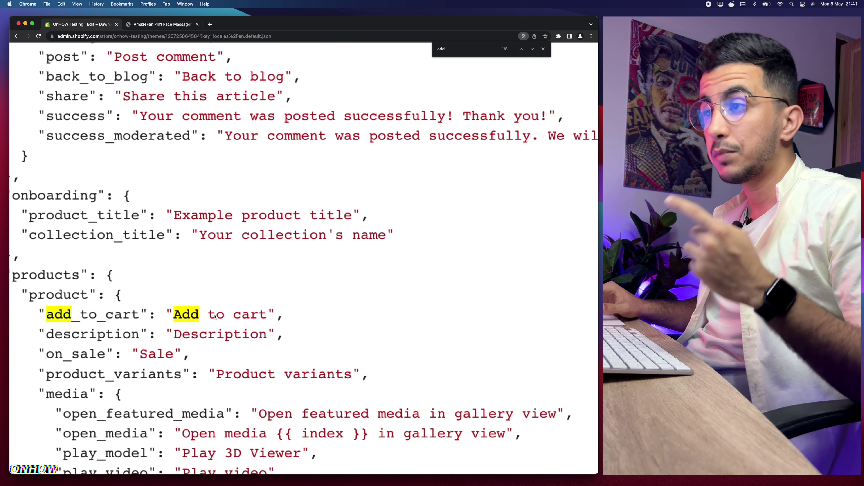
key(super+0)
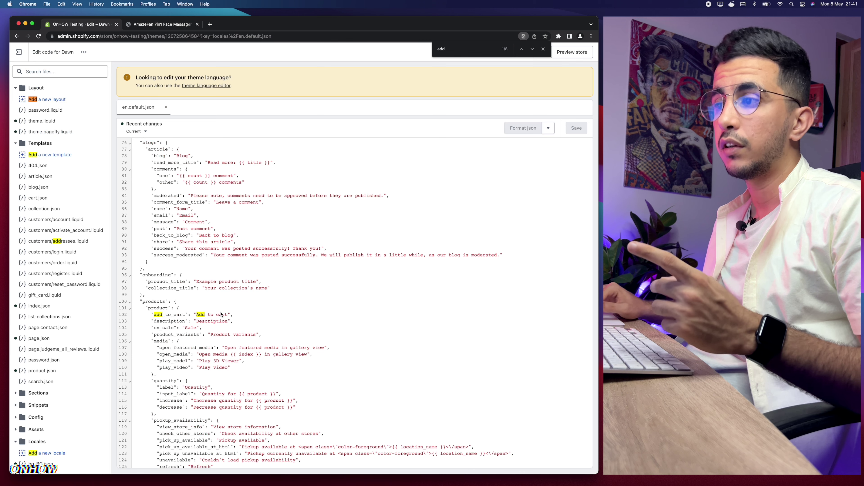
key(Escape)
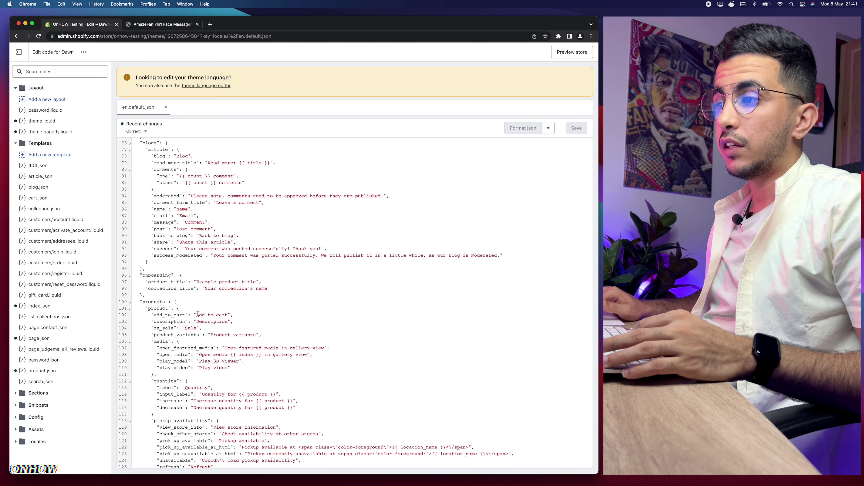
drag(196, 315, 225, 313)
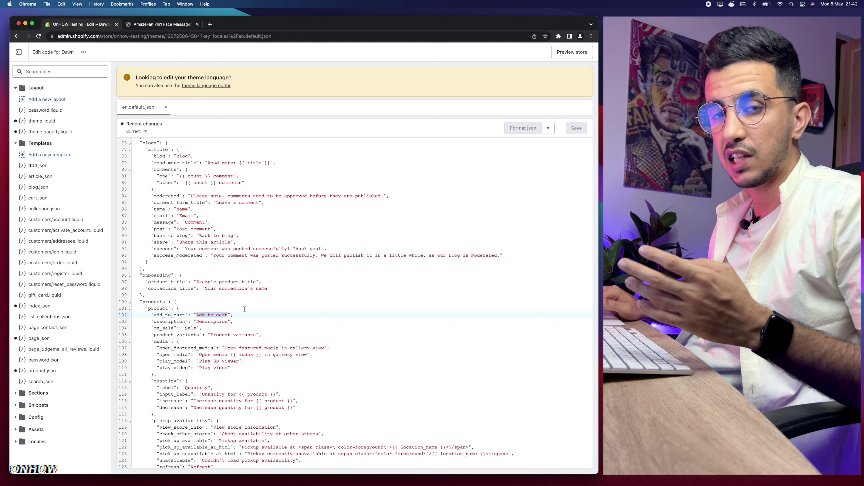
Replace line 102's "Add to cart" value with 'Hit that like button'
key(BackSpace)
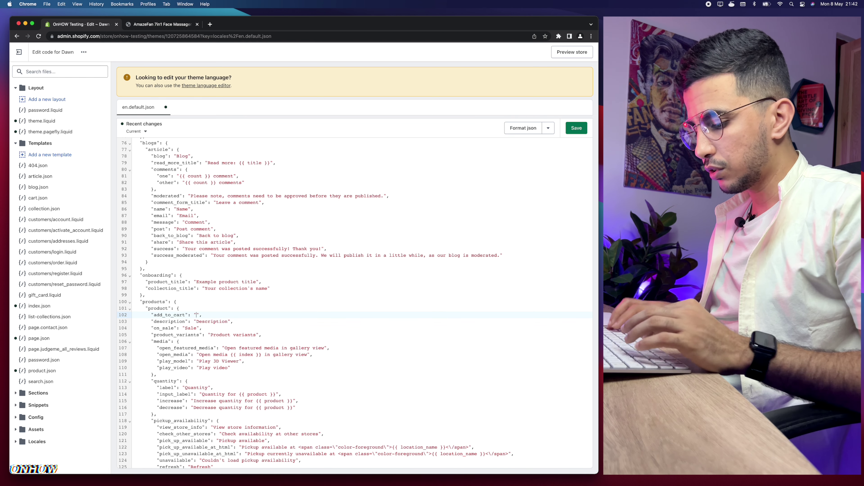
text(Hit that l)
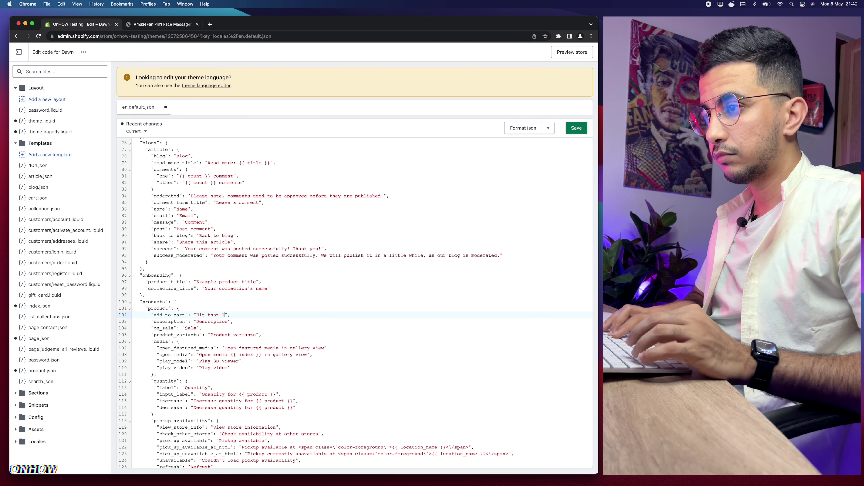
text(ike button)
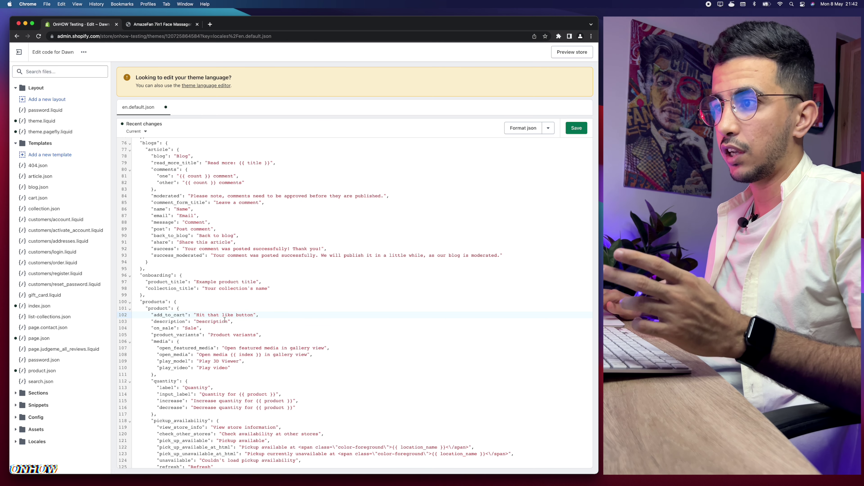
scroll(334, 345, down, 10)
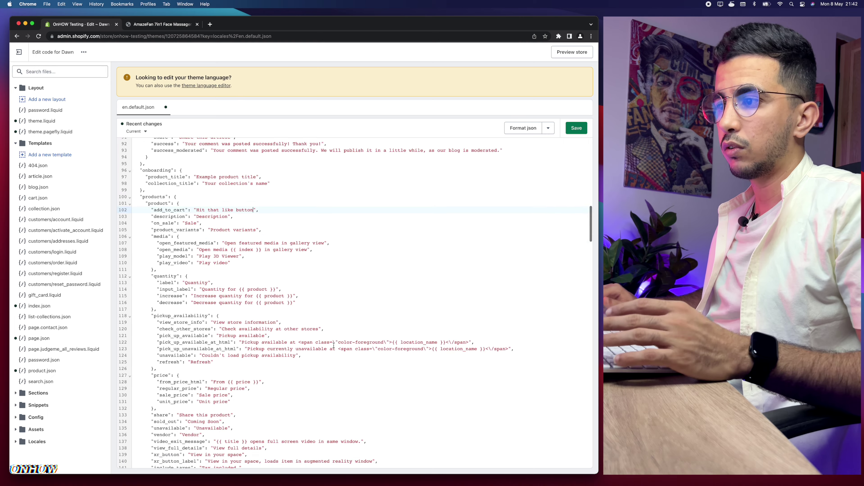
scroll(334, 345, down, 20)
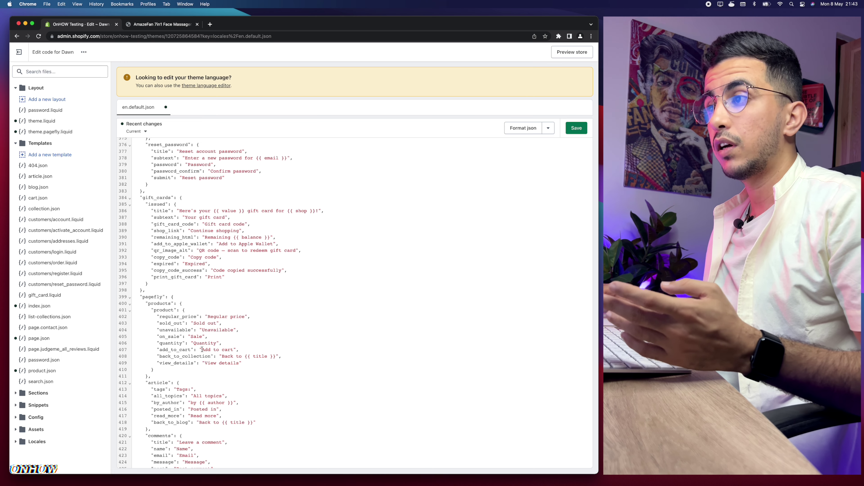
Change the pagefly add_to_cart value on line 407 to 'Hit that like button' and save the file
drag(202, 349, 231, 350)
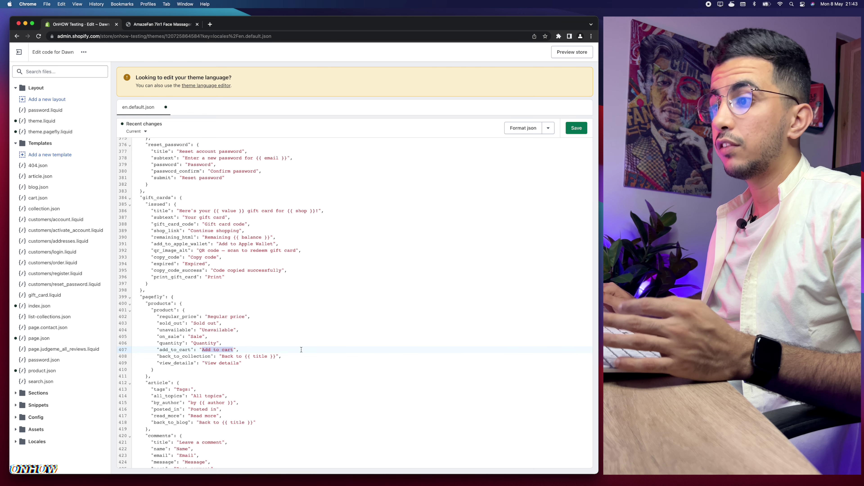
text(Hit that like button)
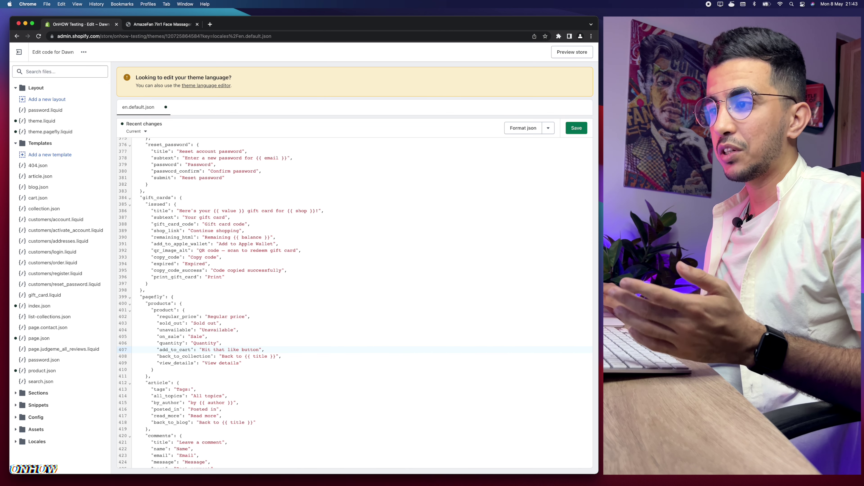
click(579, 129)
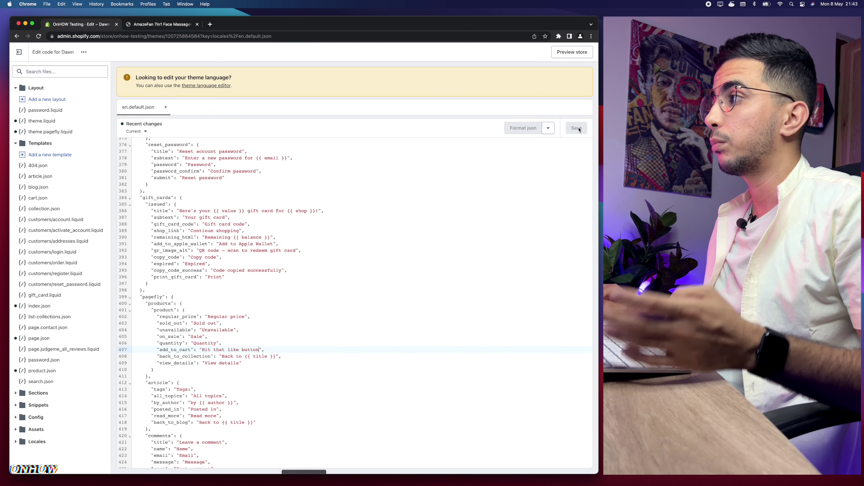
click(158, 24)
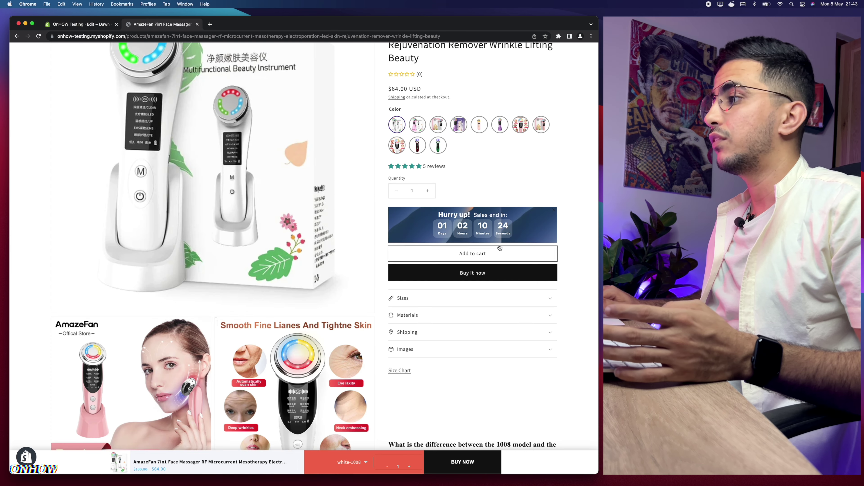
Reload the AmazeFan product page to confirm the button now reads 'Hit that like button'
scroll(488, 260, up, 5)
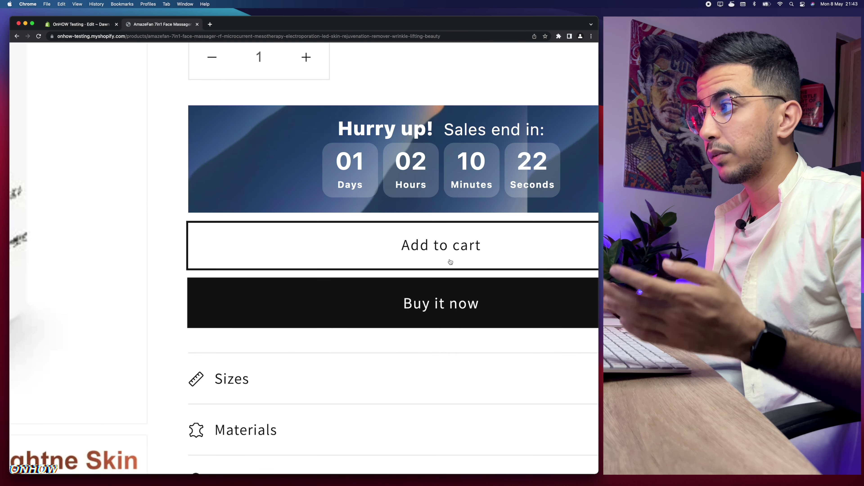
scroll(448, 260, right, 3)
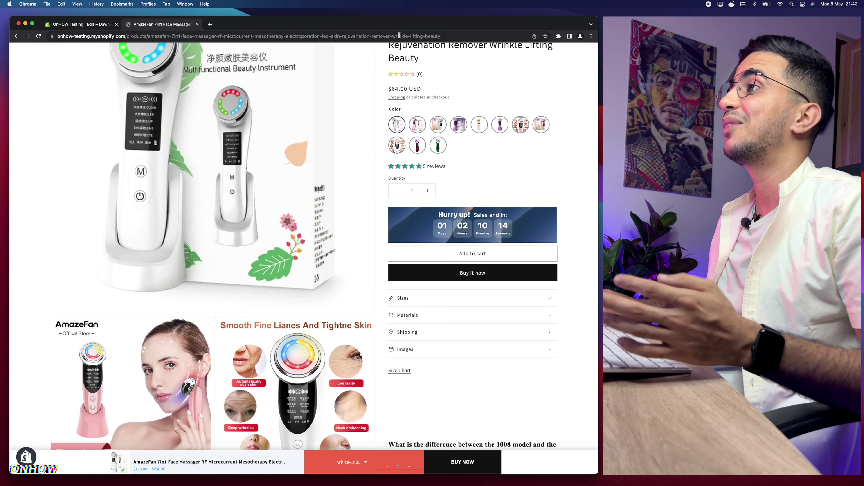
click(400, 36)
key(Return)
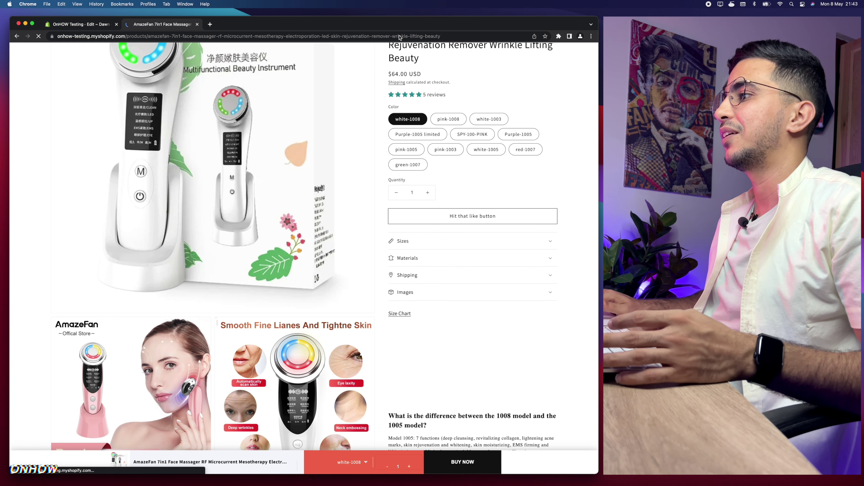